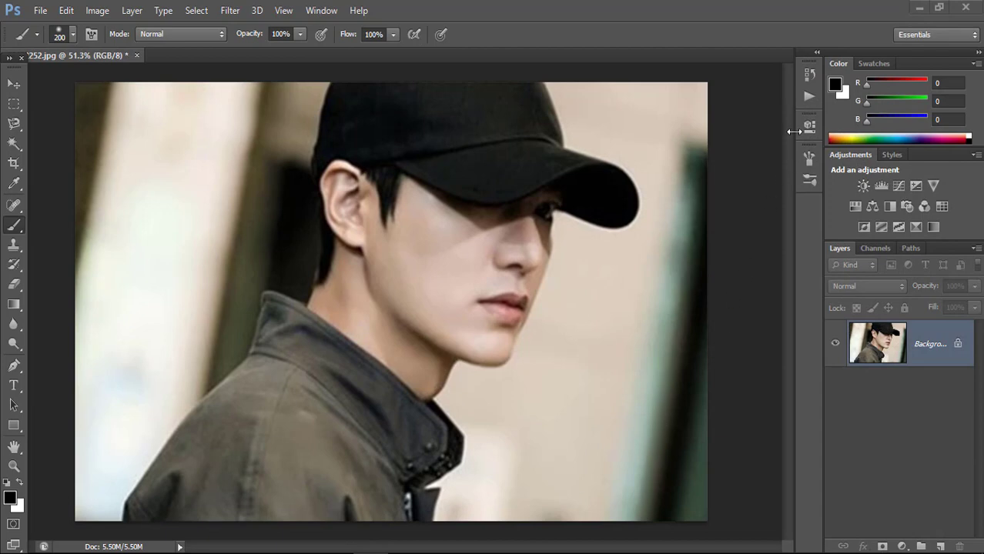
- Load the 'Newspaper Art Photoshop Action.atn' set into the Actions panel
click(809, 97)
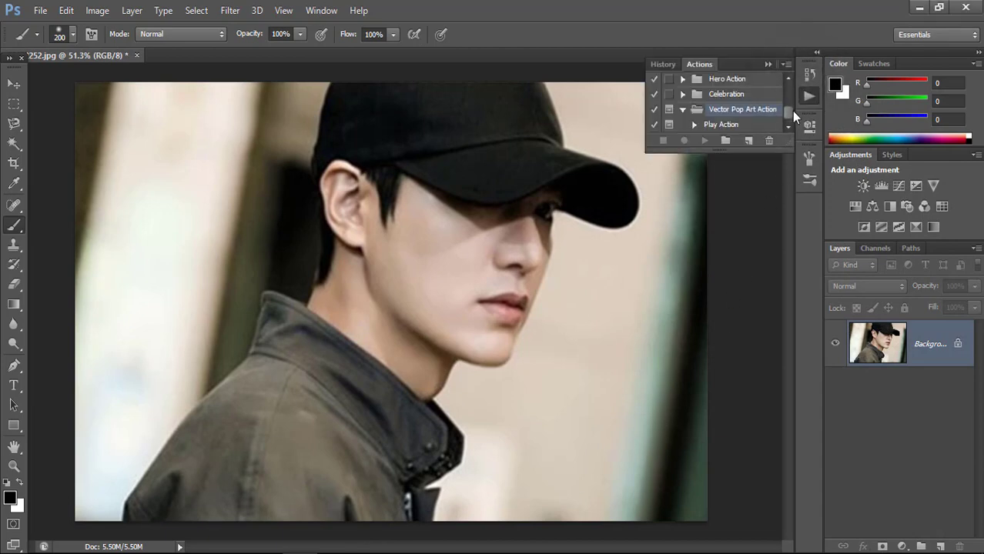
click(785, 62)
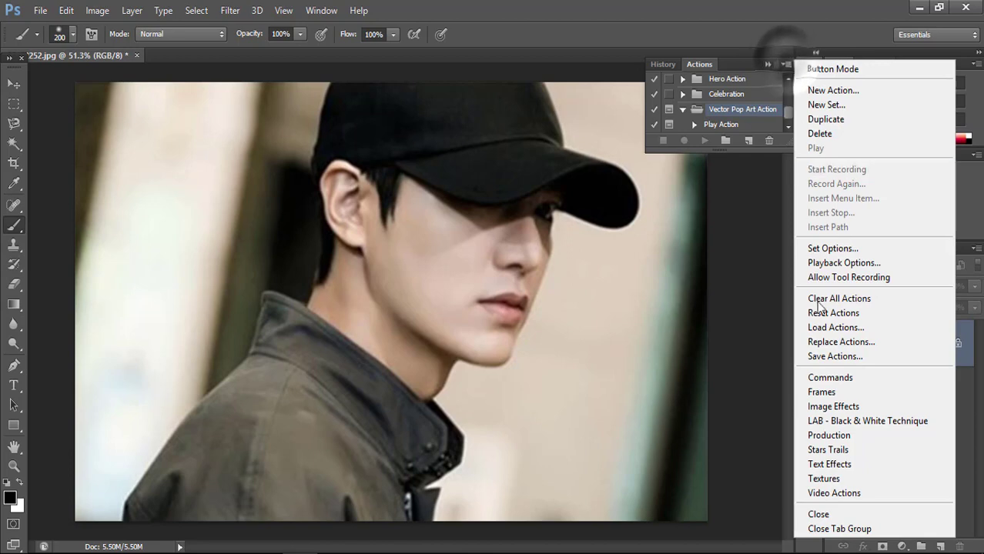
click(835, 327)
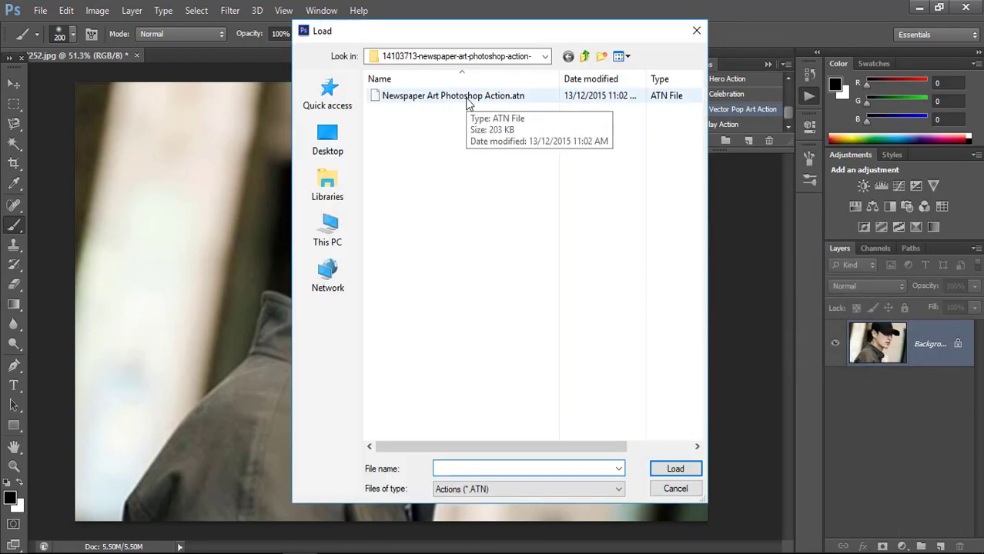
click(466, 101)
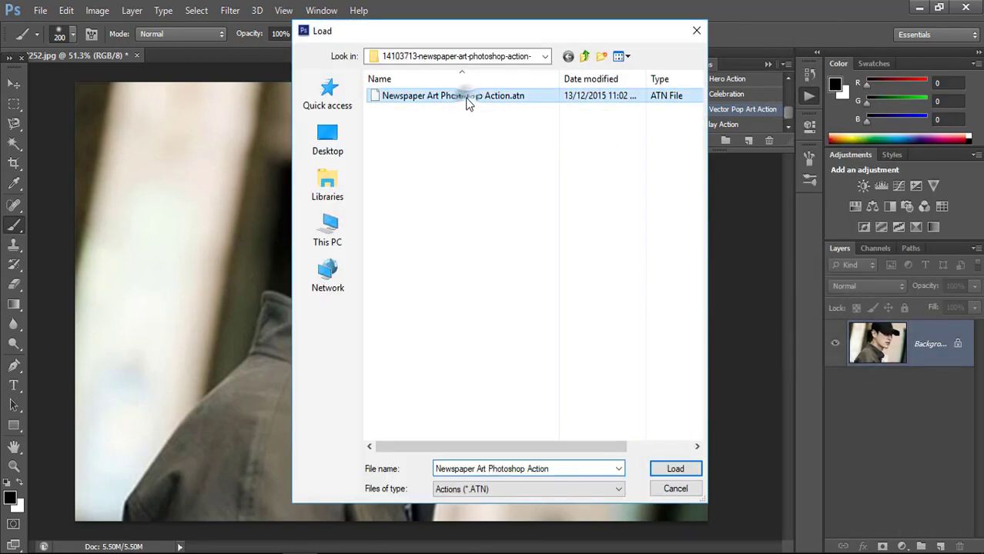
click(676, 468)
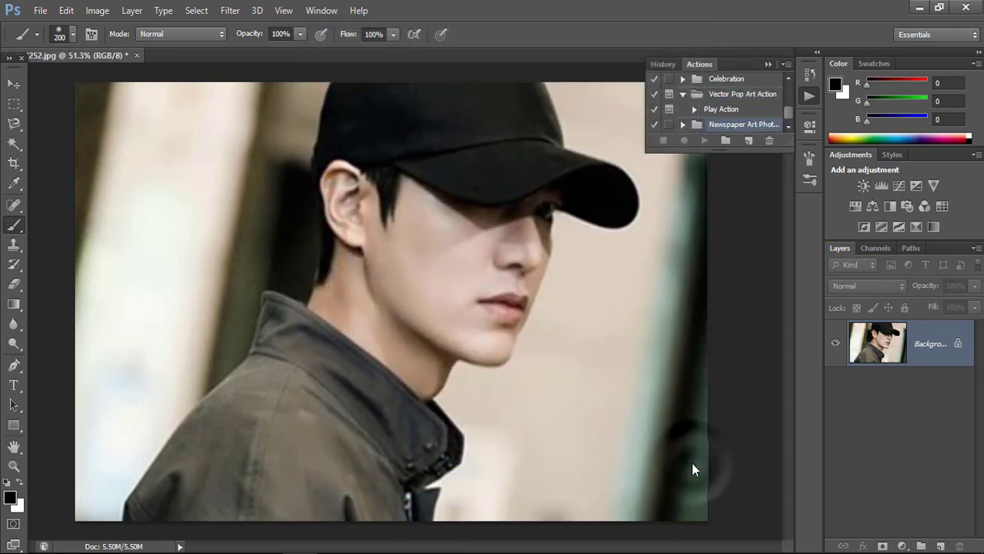
- Load the Newspaper Art Brushes file into the Preset Manager's brush presets
click(68, 11)
mouse_move(106, 394)
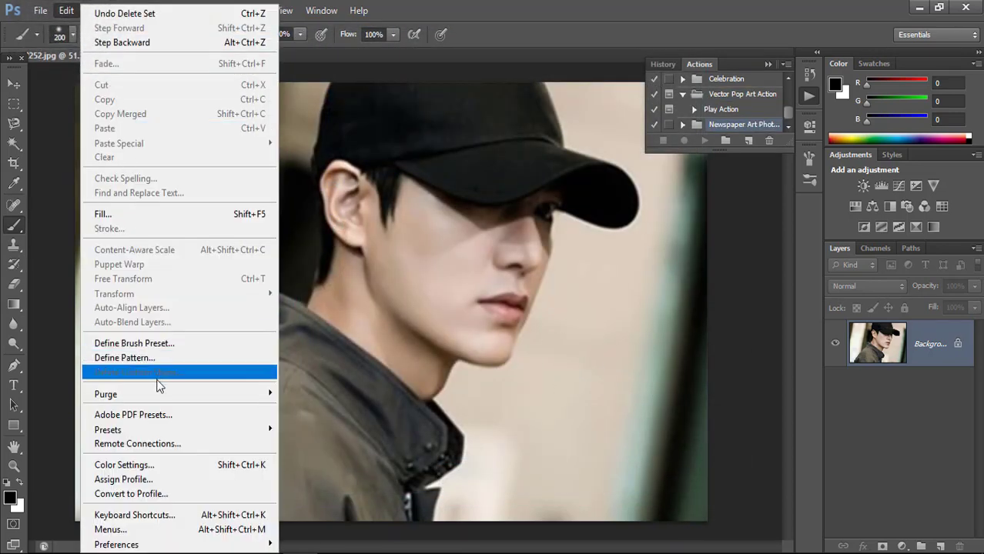
click(293, 428)
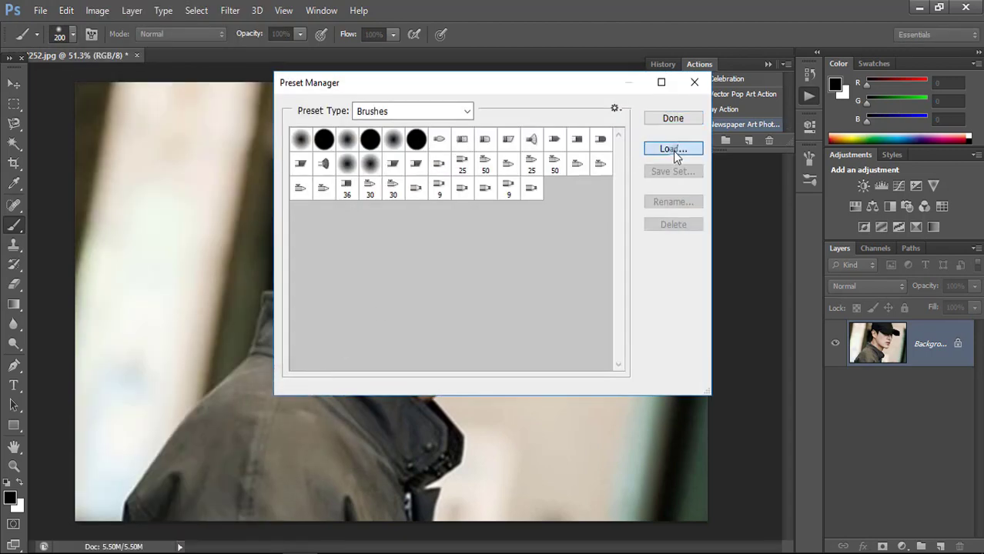
click(674, 149)
click(491, 95)
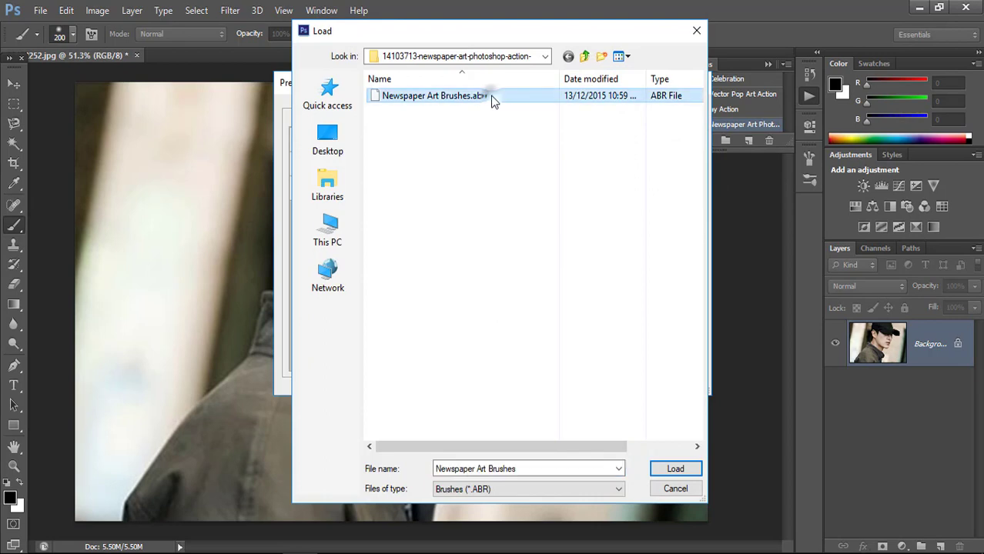
click(682, 468)
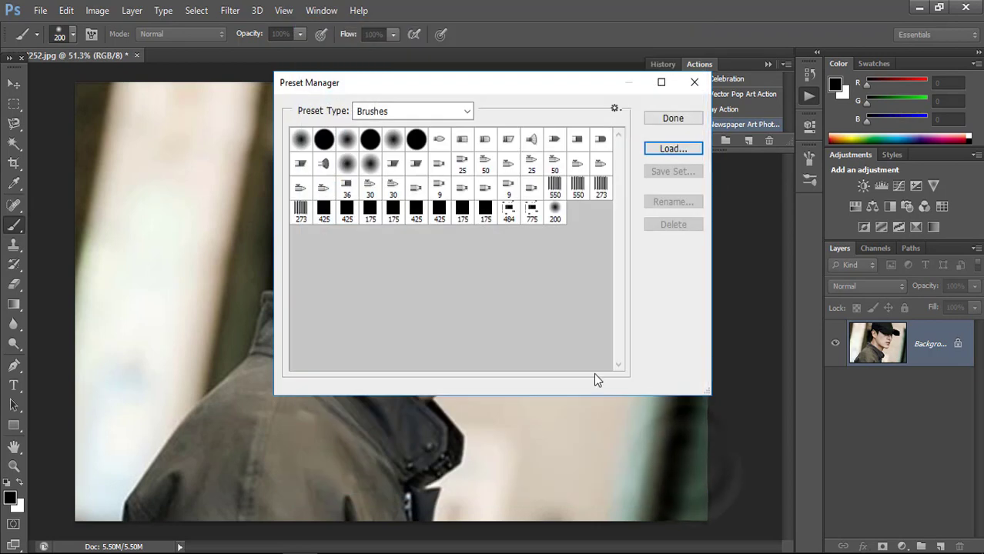
- Load the Newspaper Art Patterns file as pattern presets and close the Preset Manager
click(428, 113)
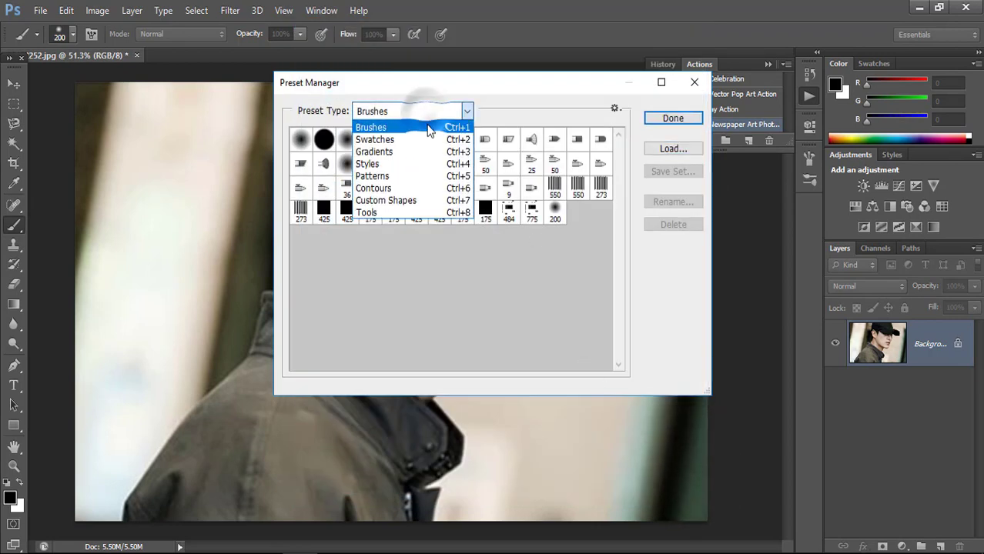
click(416, 177)
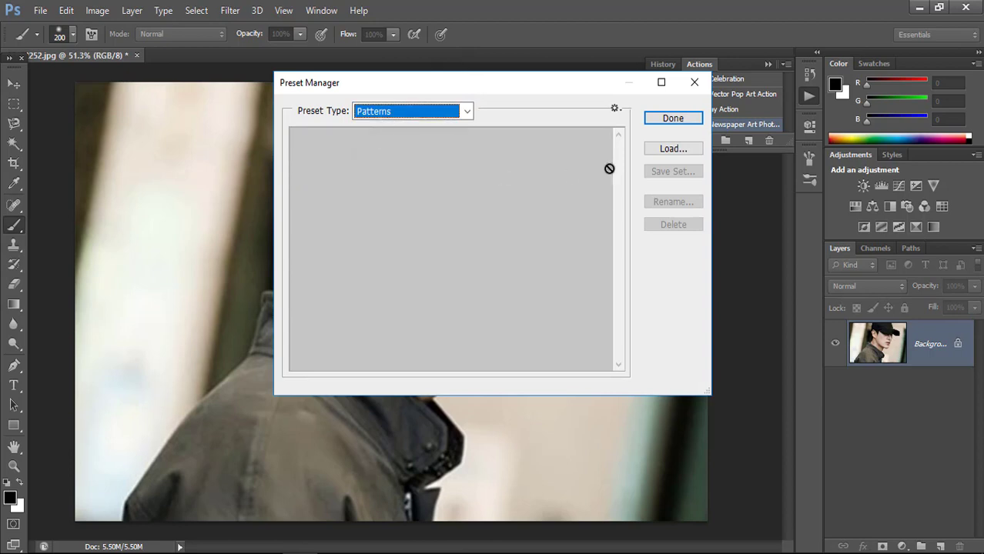
click(682, 154)
click(493, 97)
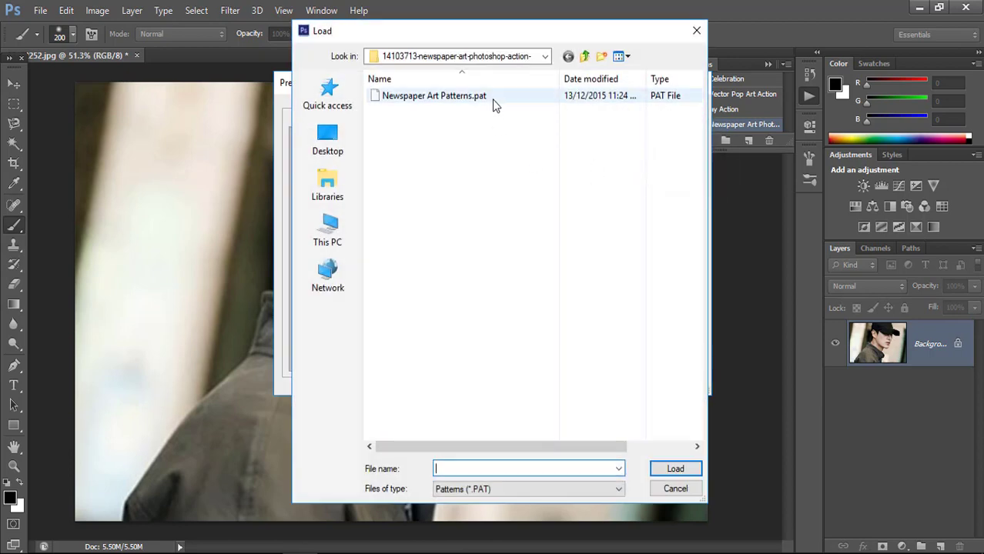
click(676, 468)
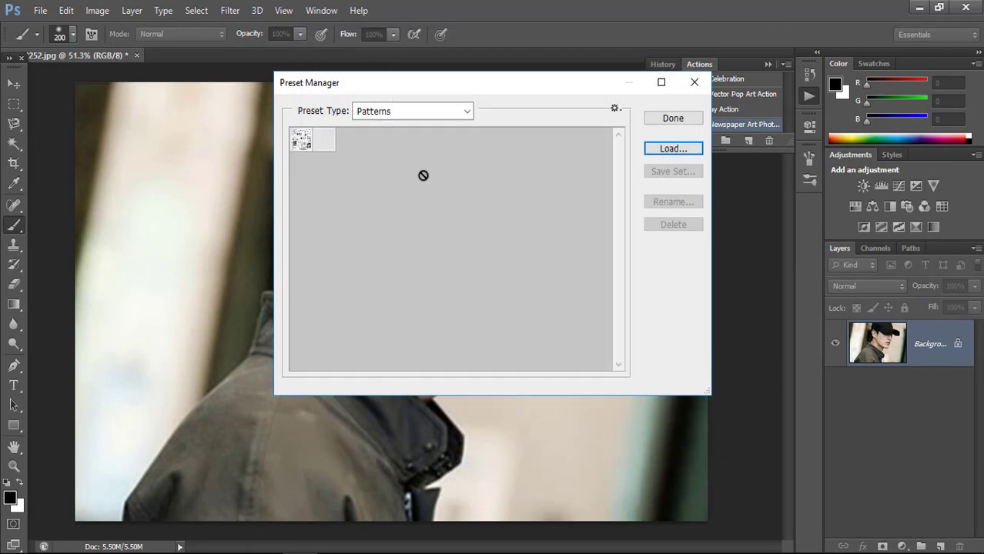
click(674, 118)
- Confirm RGB mode, set the largest layer thumbnails, and add a new layer renamed 'area'
click(92, 13)
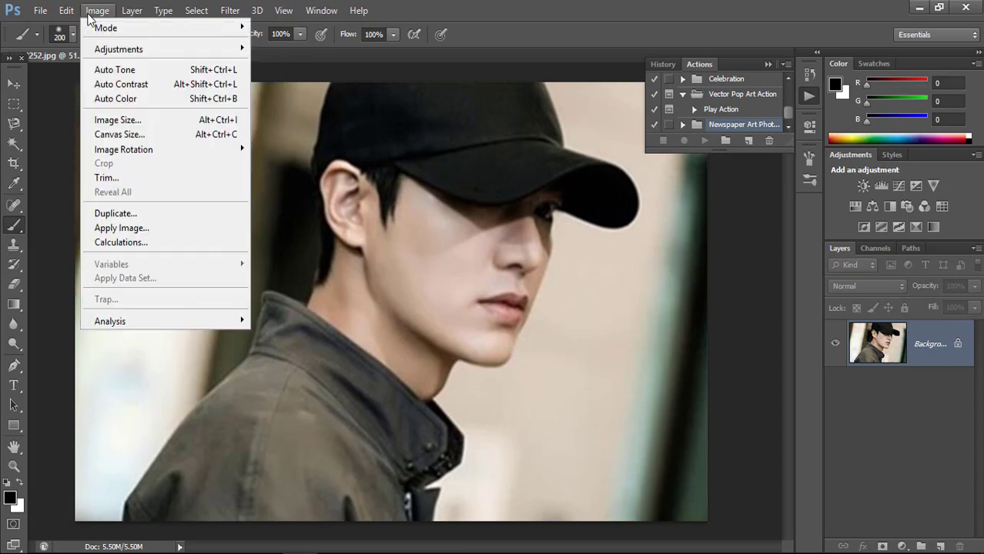
mouse_move(123, 28)
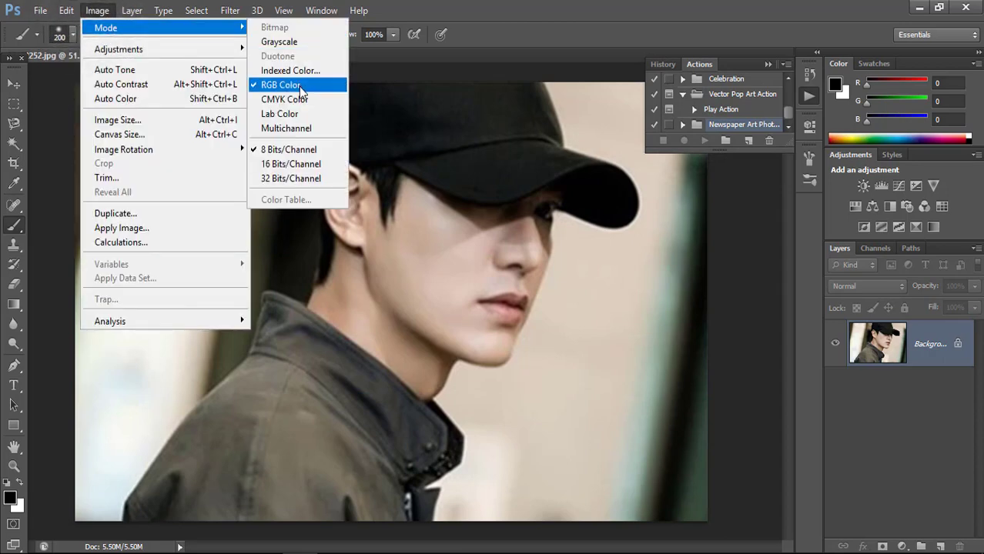
click(728, 247)
click(977, 249)
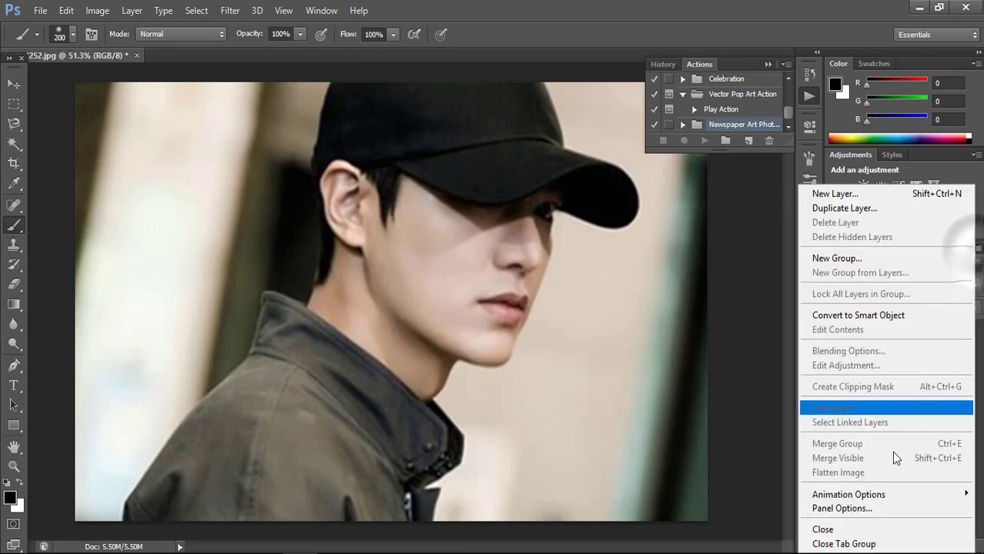
click(866, 508)
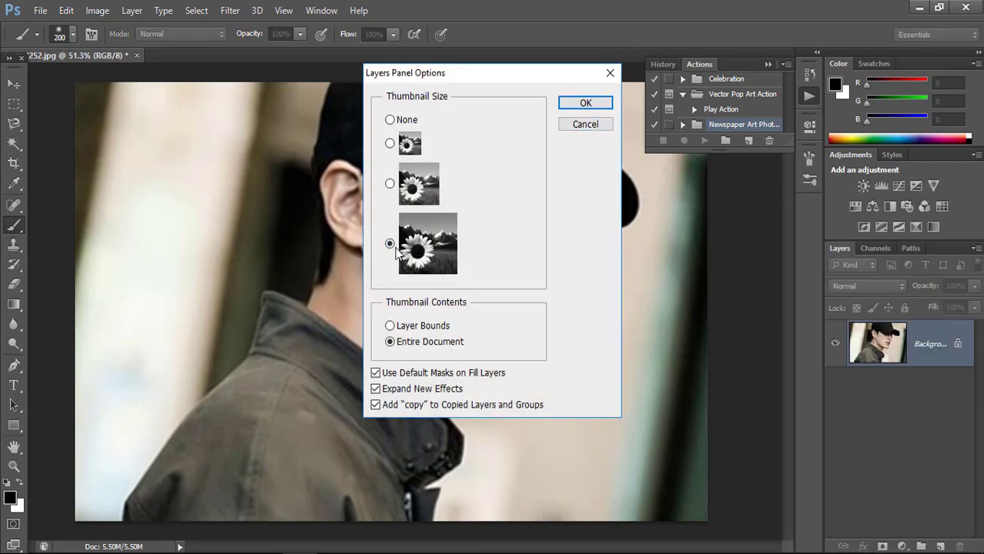
click(586, 103)
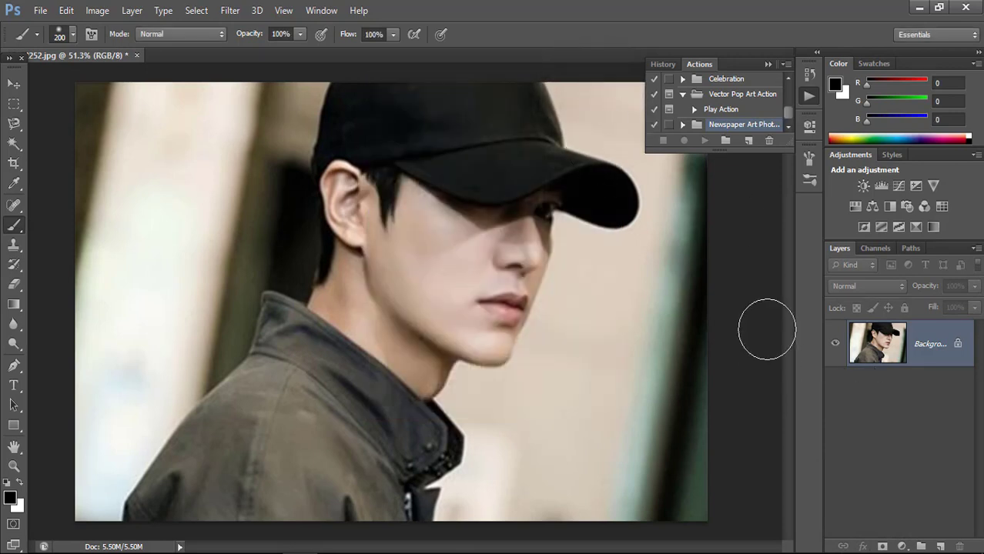
click(940, 547)
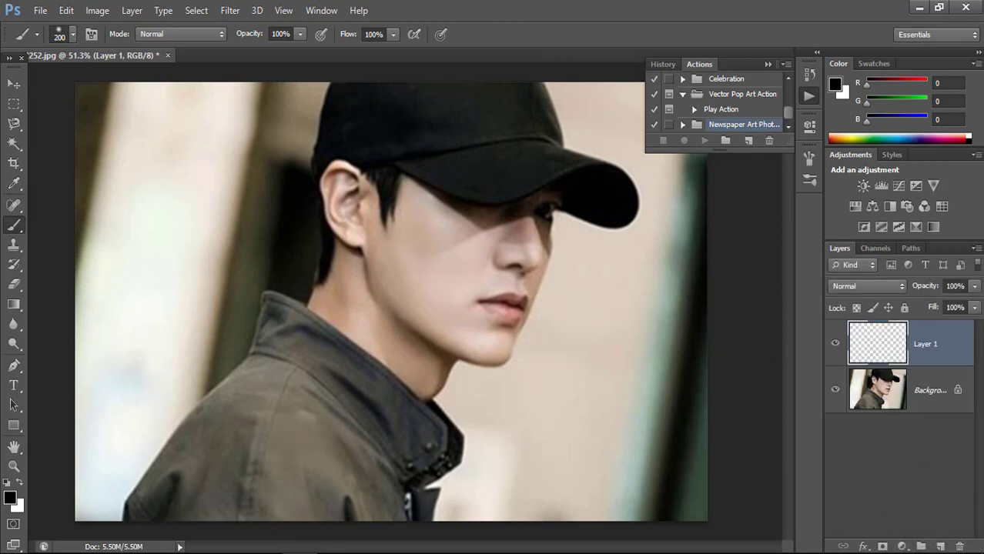
double_click(923, 345)
text(area)
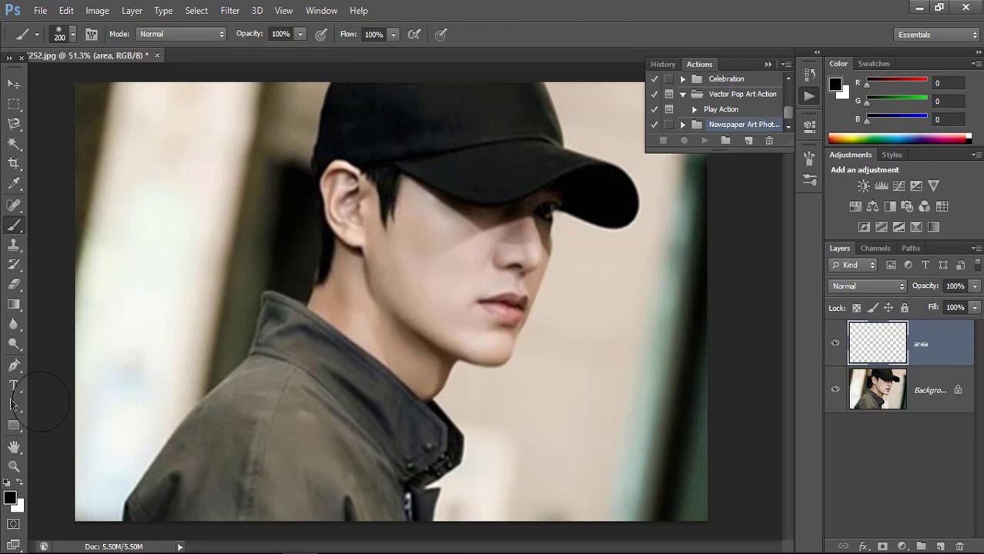
- Set the foreground colour to bright red (fc0606)
click(10, 502)
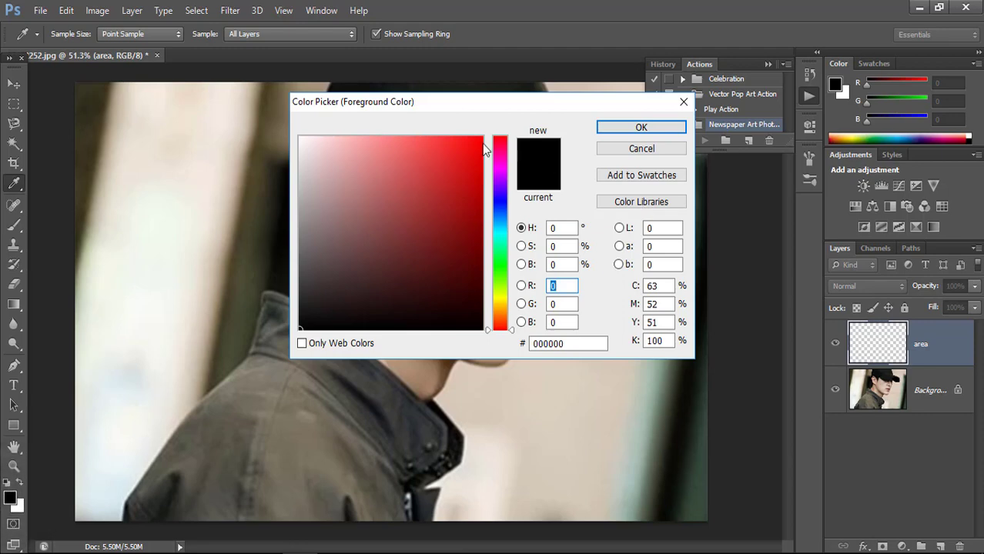
click(480, 139)
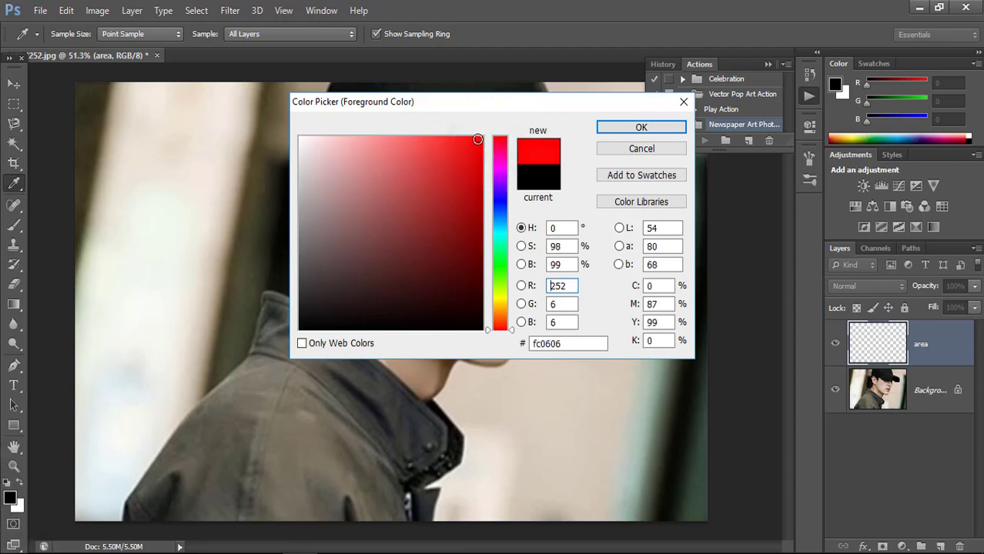
click(639, 129)
- Choose the soft round brush preset at 200 px with 0% hardness
key(b)
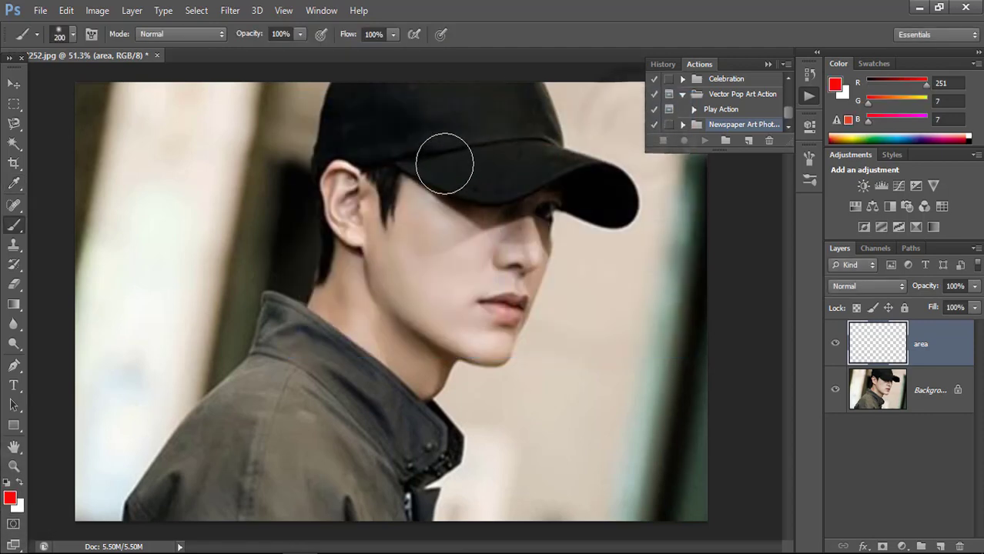
right_click(444, 142)
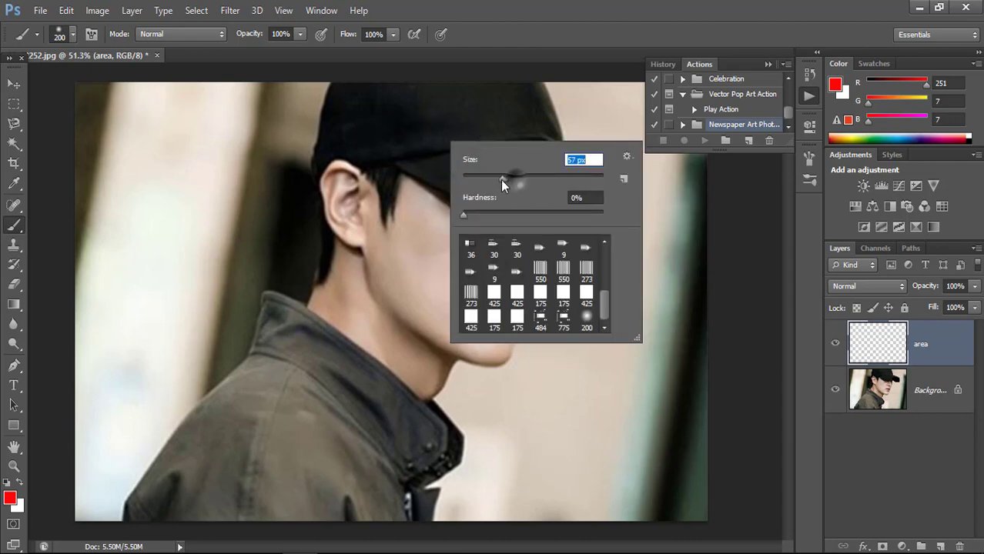
drag(501, 180, 497, 181)
scroll(598, 274, up, 10)
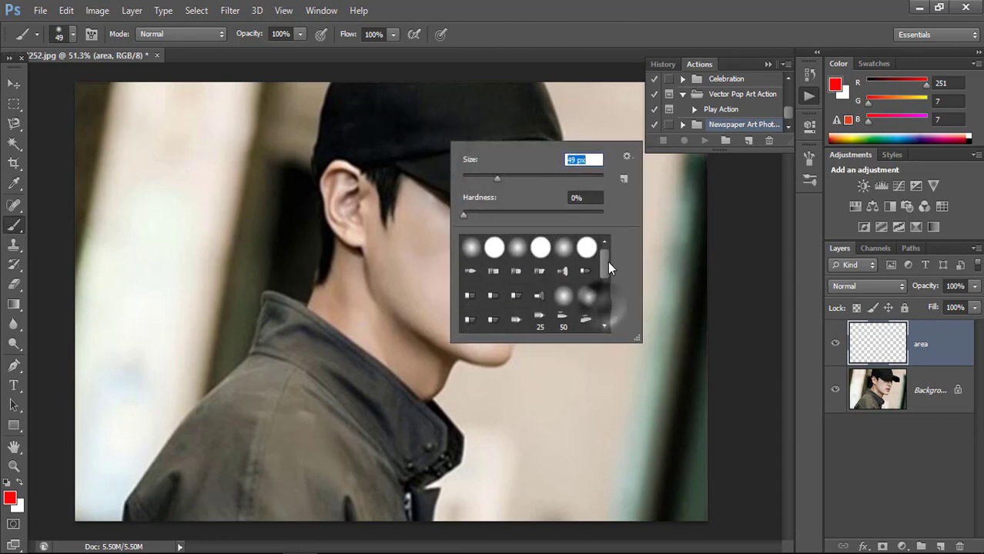
click(472, 248)
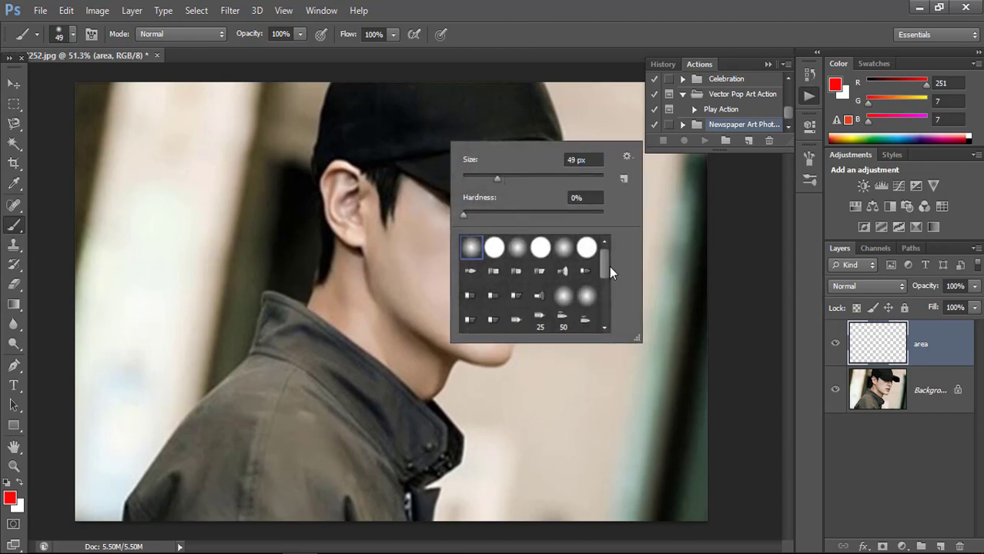
scroll(610, 266, down, 3)
scroll(608, 316, down, 3)
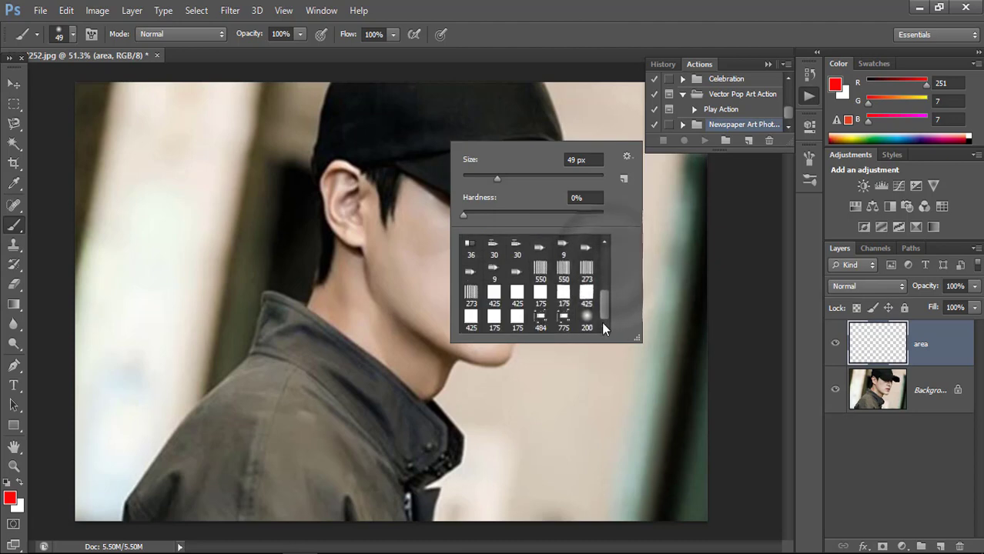
- Paint red over the cap, ear, hair, neck, cheek, eyes, nose, lips and chin on 'area'
click(387, 135)
mouse_move(387, 136)
mouse_down()
mouse_move(396, 190)
mouse_move(367, 98)
mouse_move(352, 124)
mouse_up()
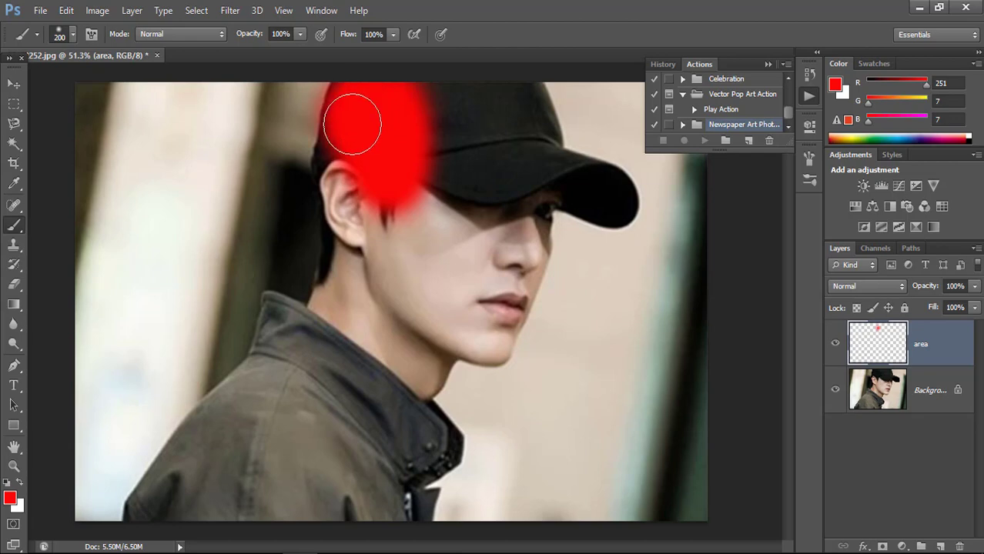
mouse_move(354, 158)
mouse_down()
mouse_move(358, 198)
mouse_move(344, 178)
mouse_up()
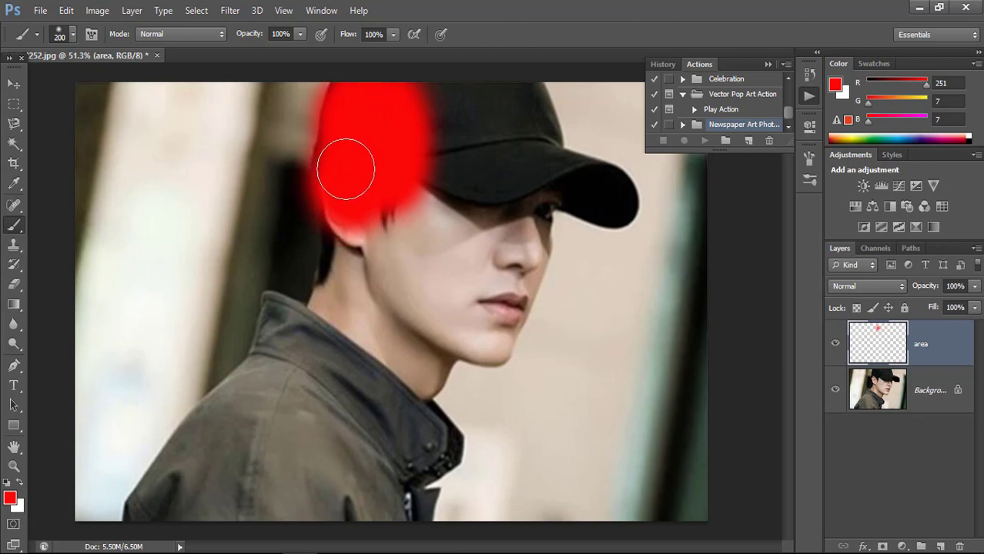
mouse_move(349, 169)
mouse_down()
mouse_move(351, 248)
mouse_move(339, 305)
mouse_move(384, 384)
mouse_move(417, 364)
mouse_move(419, 350)
mouse_up()
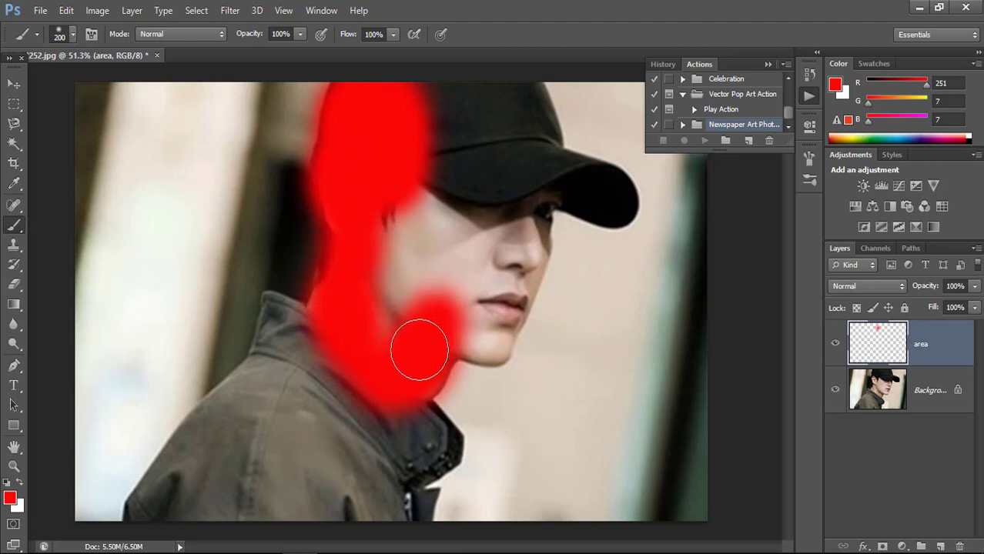
mouse_move(419, 311)
mouse_down()
mouse_move(398, 275)
mouse_move(416, 234)
mouse_up()
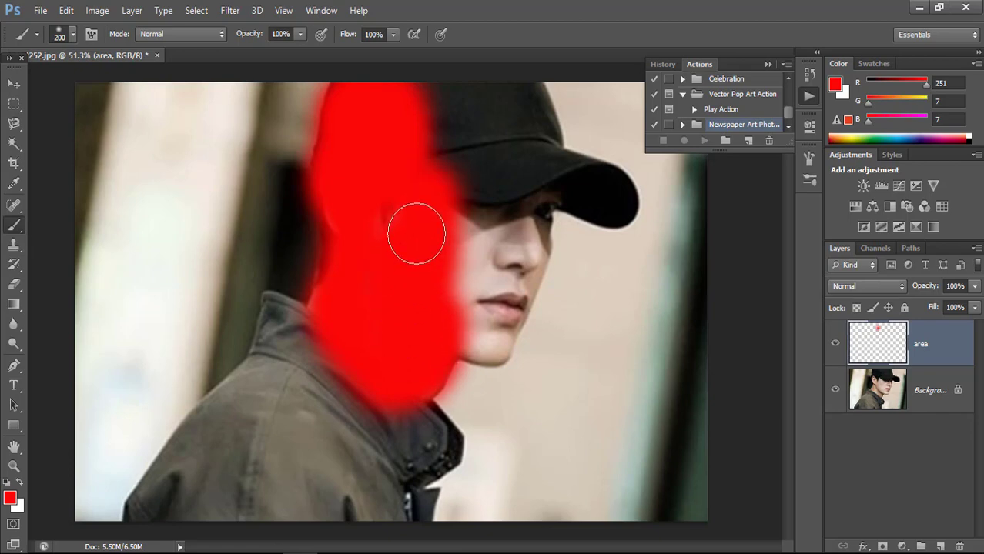
mouse_move(449, 97)
mouse_down()
mouse_move(453, 154)
mouse_move(422, 110)
mouse_move(429, 125)
mouse_move(521, 101)
mouse_move(538, 171)
mouse_move(521, 146)
mouse_move(539, 185)
mouse_move(566, 178)
mouse_move(614, 199)
mouse_up()
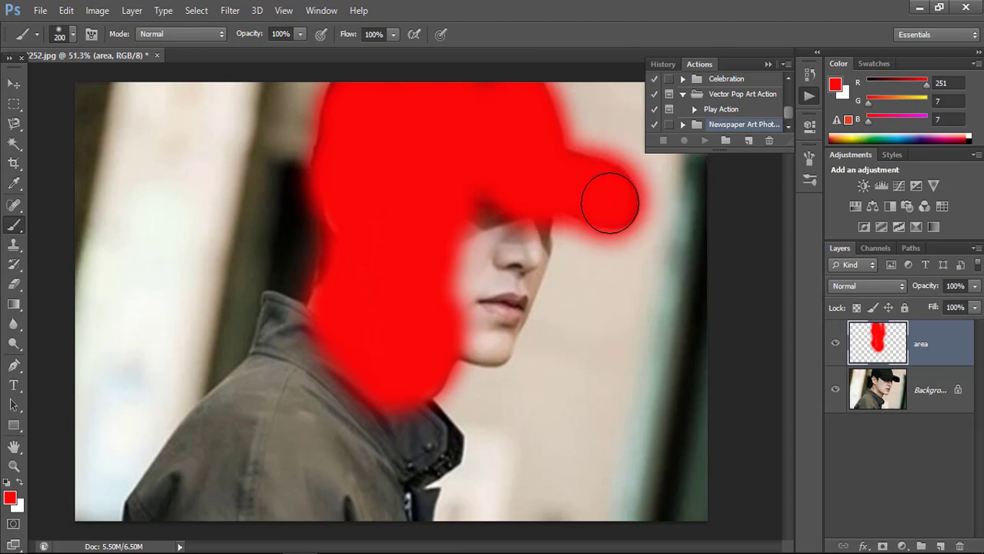
drag(606, 203, 605, 201)
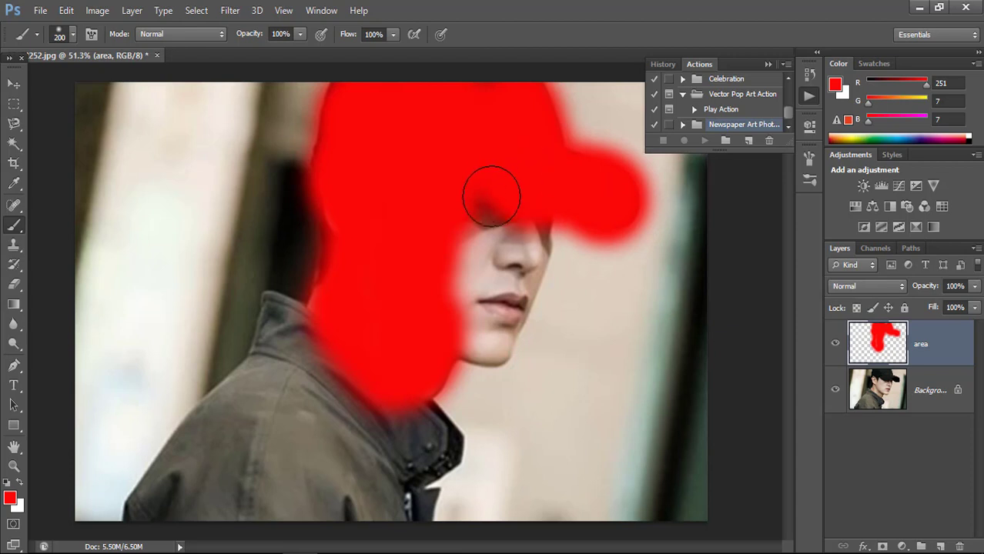
mouse_move(491, 197)
mouse_down()
mouse_move(496, 220)
mouse_move(521, 209)
mouse_move(505, 275)
mouse_move(518, 261)
mouse_up()
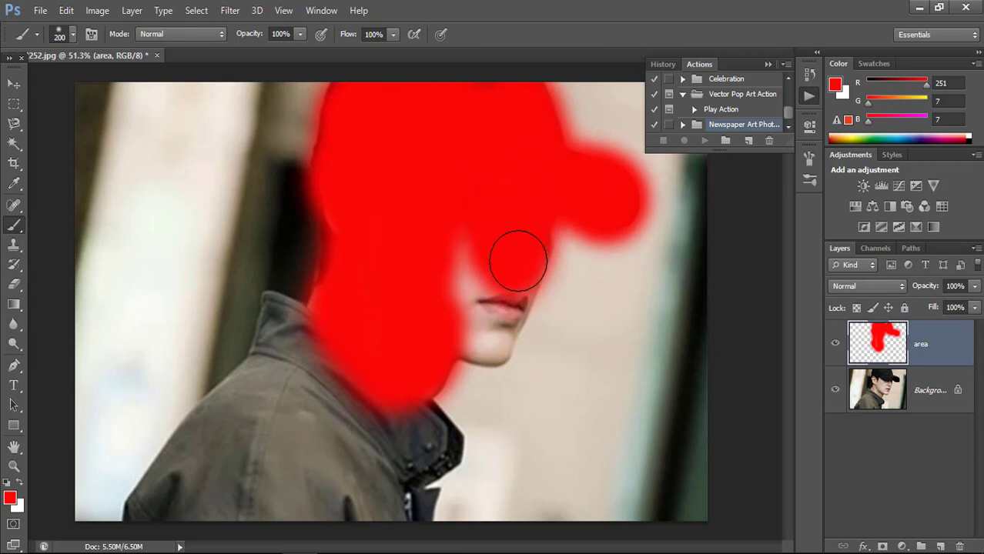
mouse_move(527, 223)
mouse_down()
mouse_move(492, 329)
mouse_move(464, 332)
mouse_up()
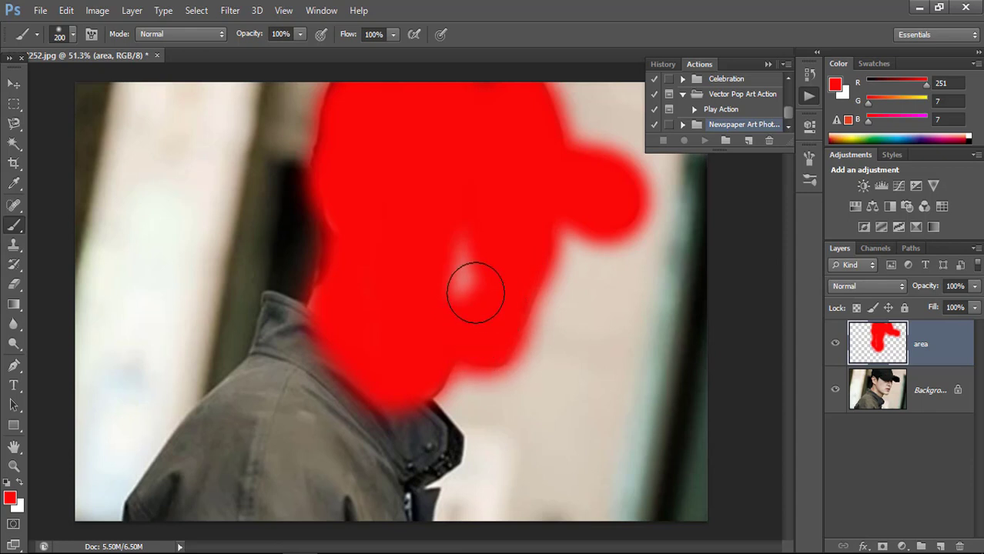
drag(475, 293, 476, 298)
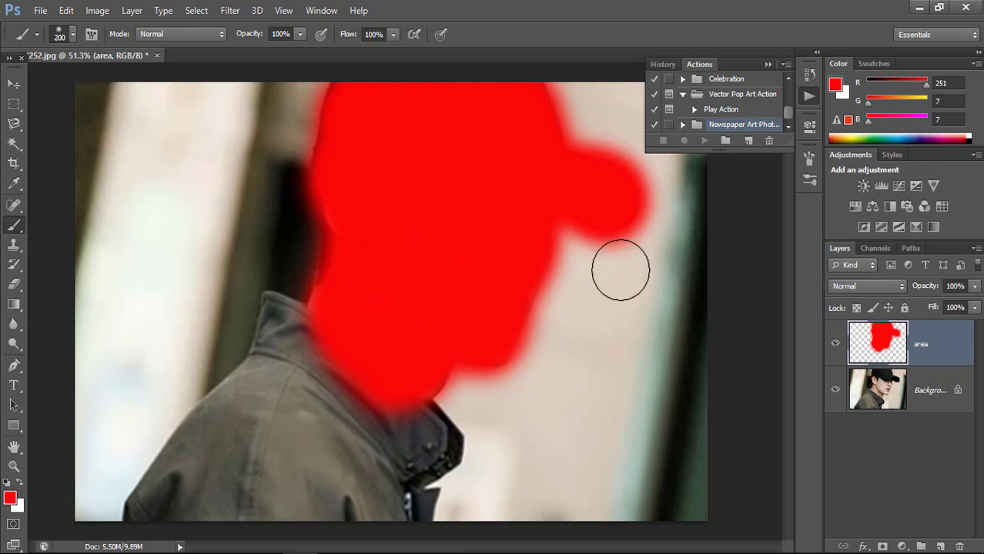
- Expand the Newspaper Art set and play its action on the portrait
click(681, 127)
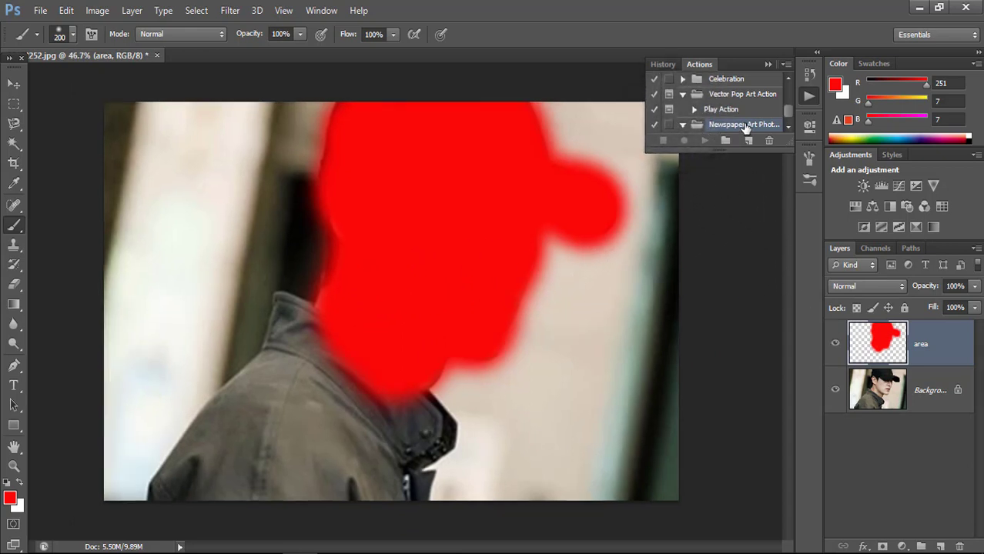
scroll(785, 121, down, 1)
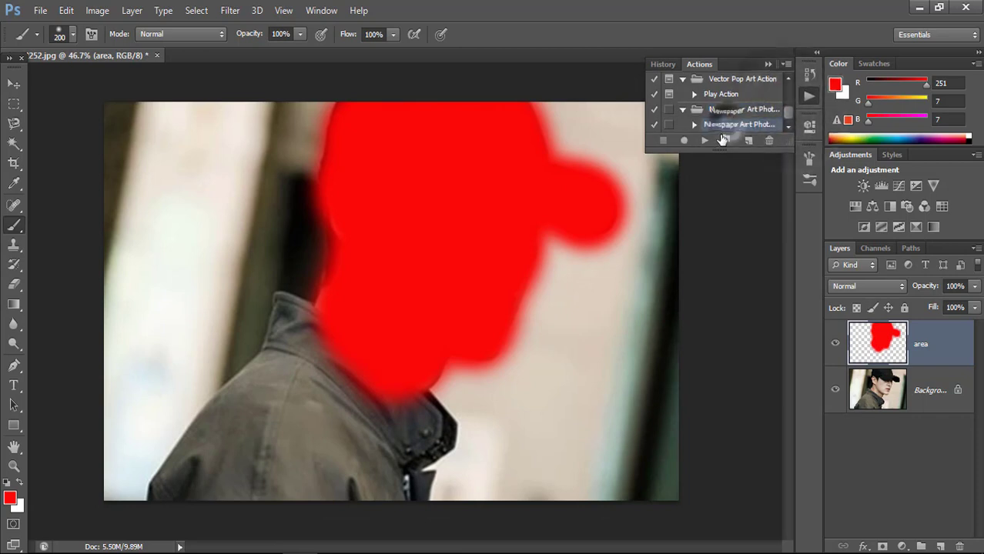
click(702, 141)
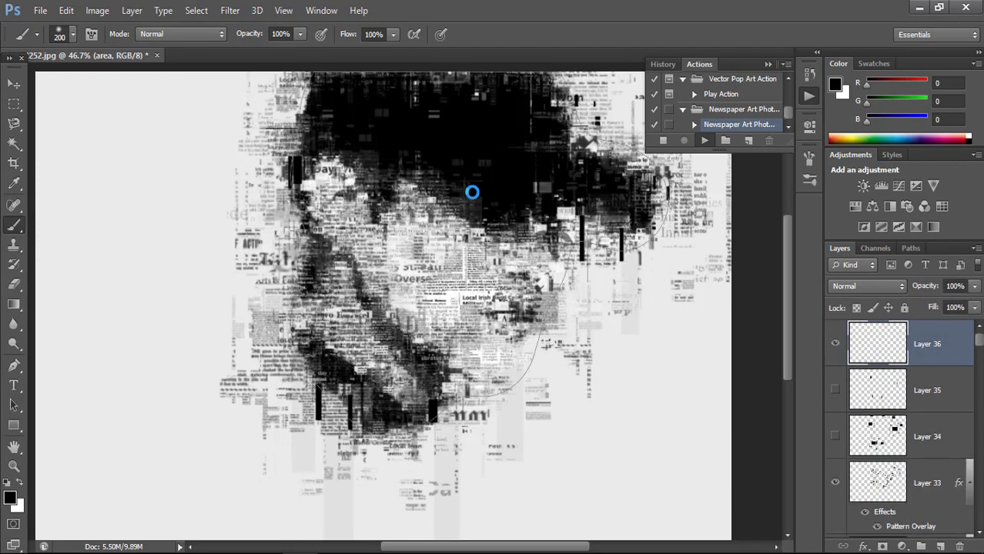
- Collapse the Actions panel to view the finished newspaper-clipping collage
click(768, 66)
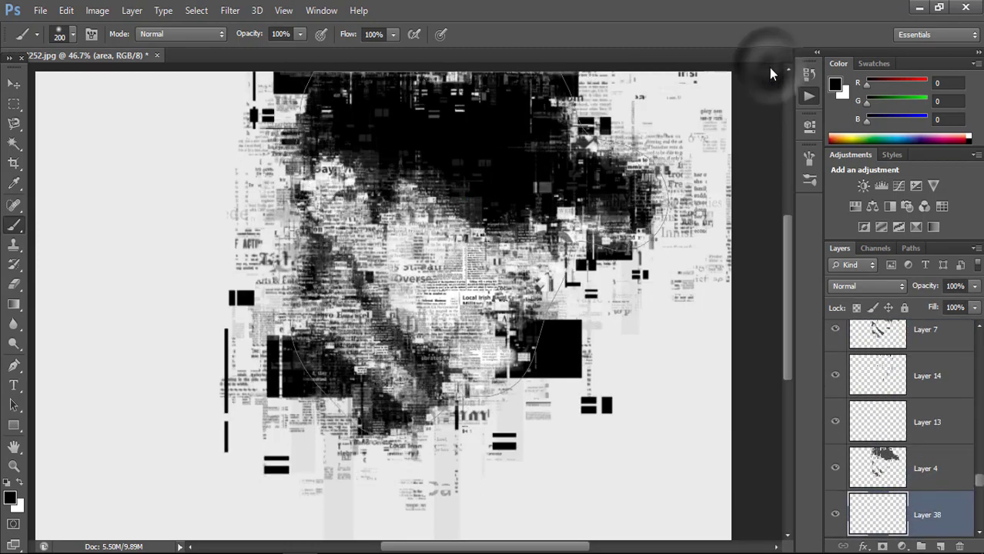